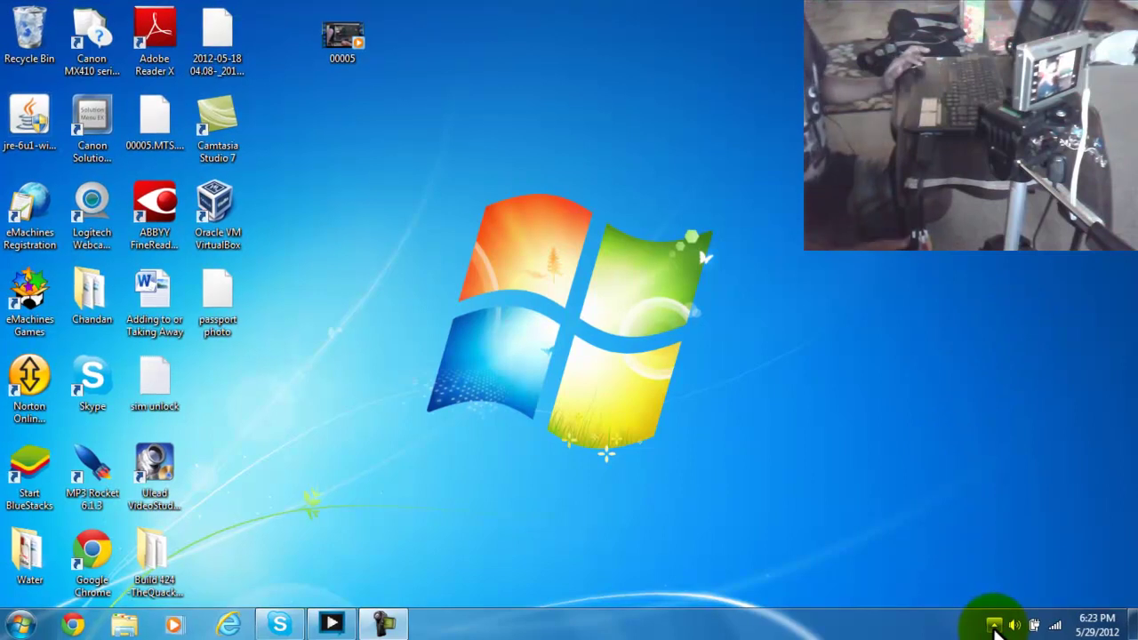
{"action": "left_click", "coordinate": [994, 626]}
{"action": "left_click", "coordinate": [994, 626]}
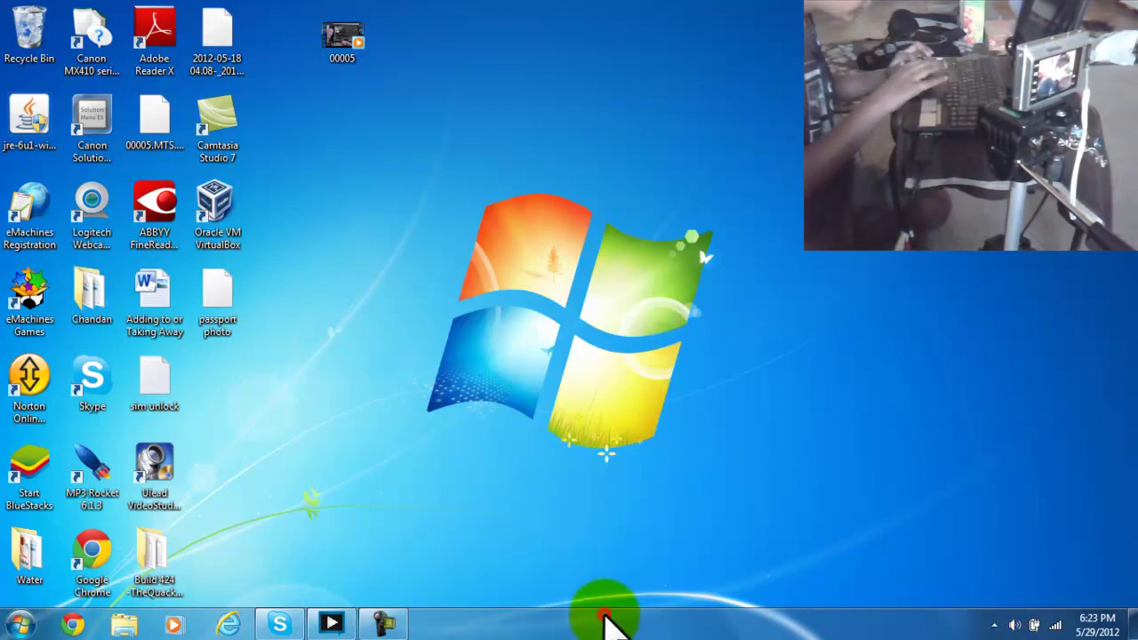
Launch Ulead VideoStudio from the desktop and start the VideoStudio Editor.
{"action": "left_click", "coordinate": [162, 488]}
{"action": "double_click", "coordinate": [162, 486]}
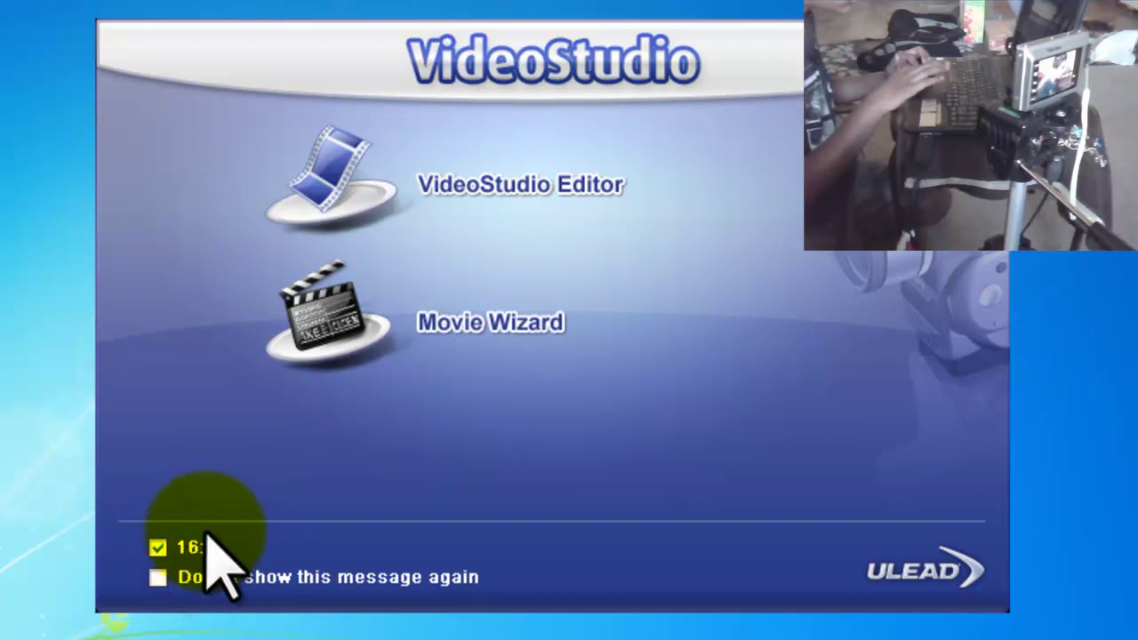
{"action": "left_click", "coordinate": [473, 174]}
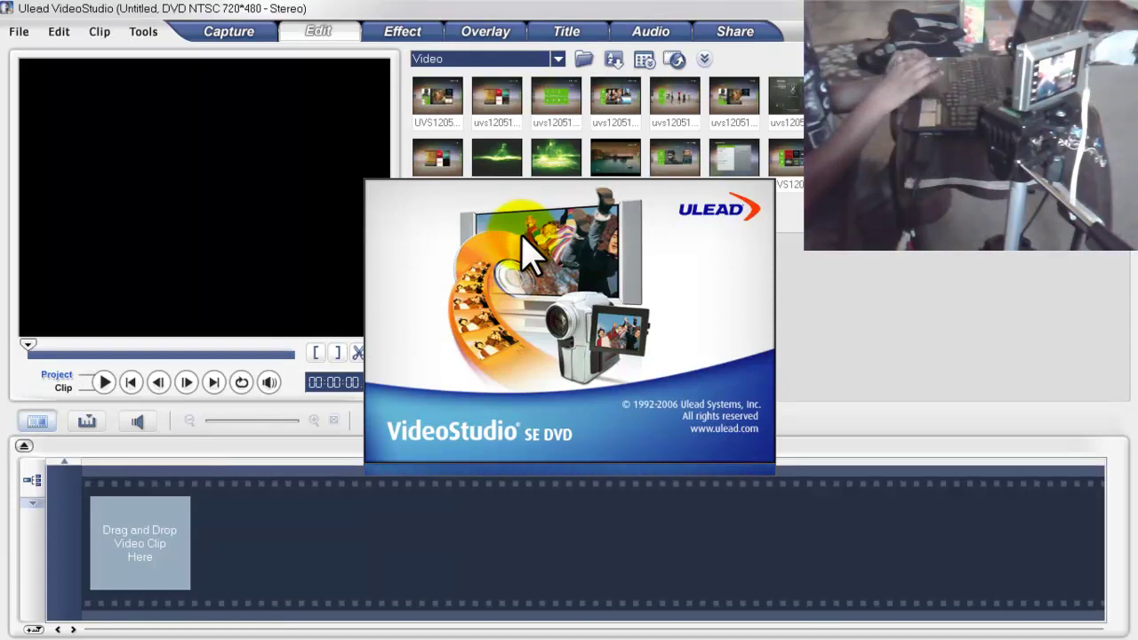
Start the video capture mode and accept the detected field order.
{"action": "left_click", "coordinate": [522, 235]}
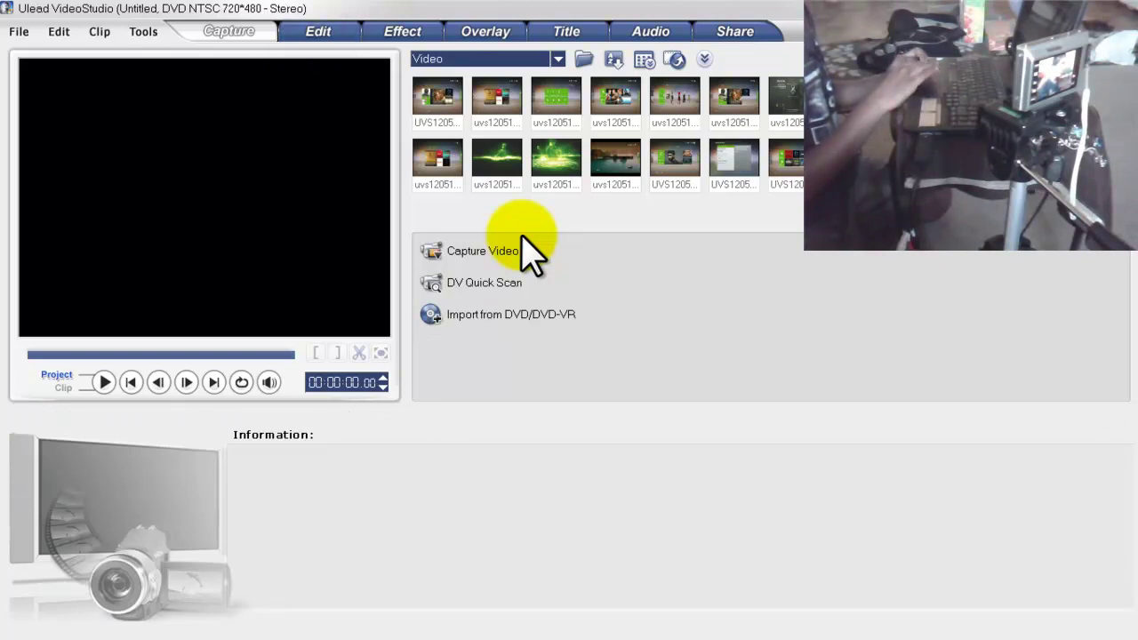
{"action": "left_click", "coordinate": [523, 242]}
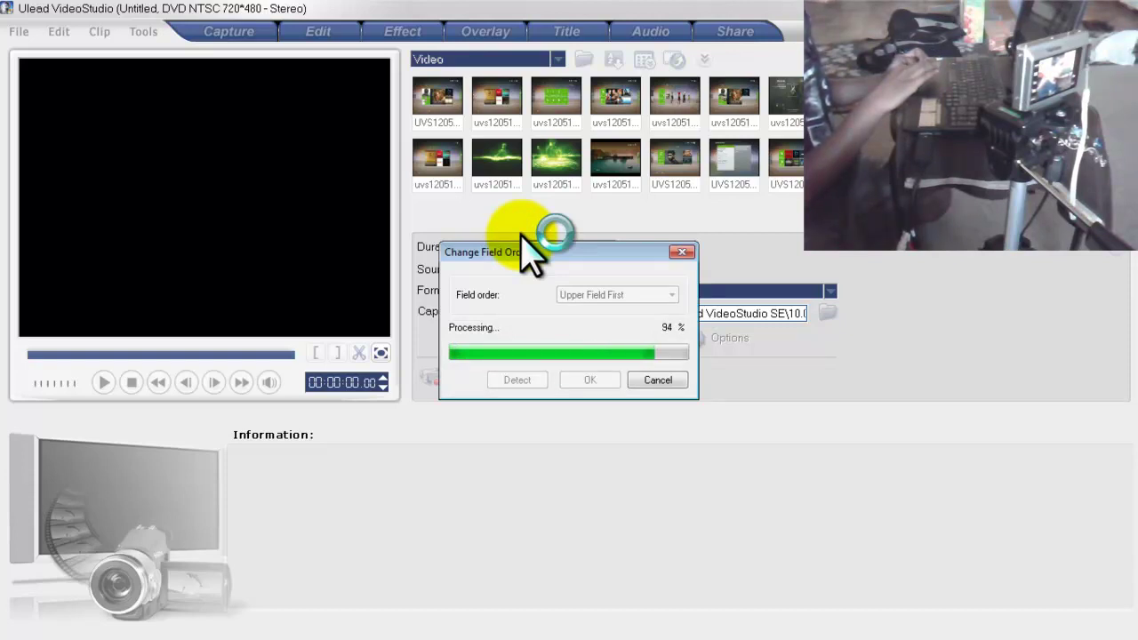
{"action": "key", "text": "Return"}
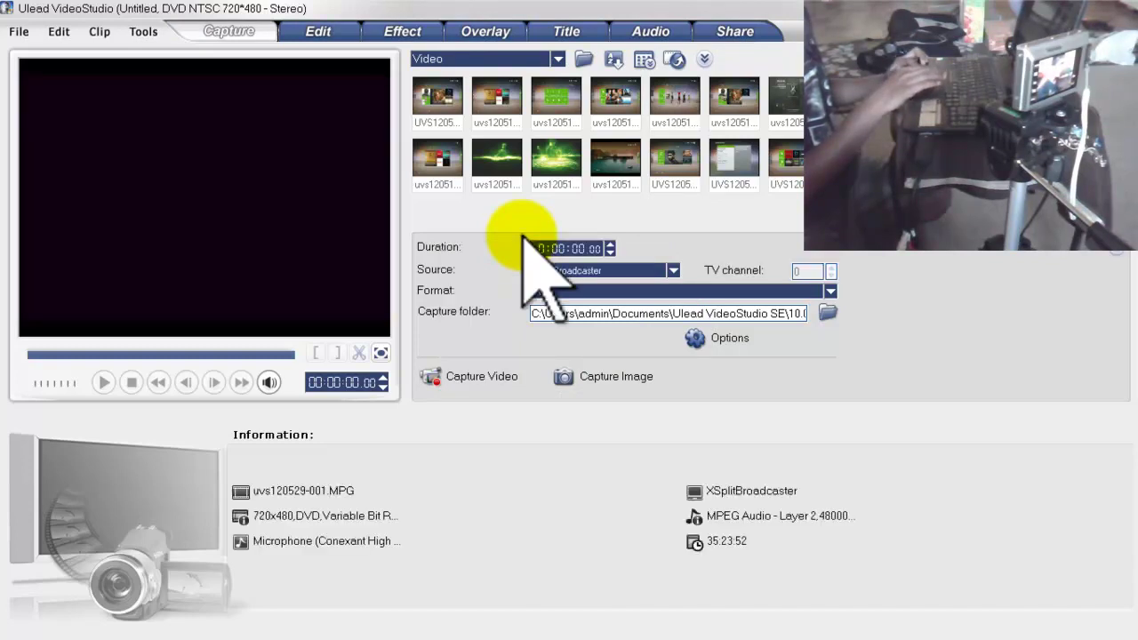
Set the capture source to SMI Grabber Device and accept Lower Field First as the field order.
{"action": "left_click", "coordinate": [674, 270]}
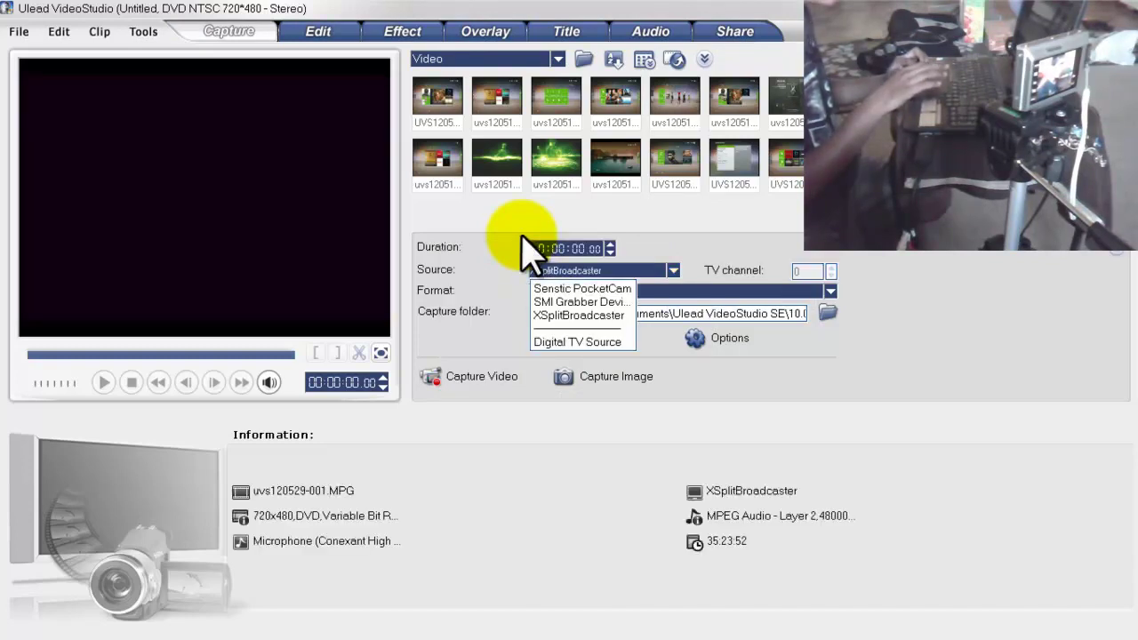
{"action": "key", "text": "Up"}
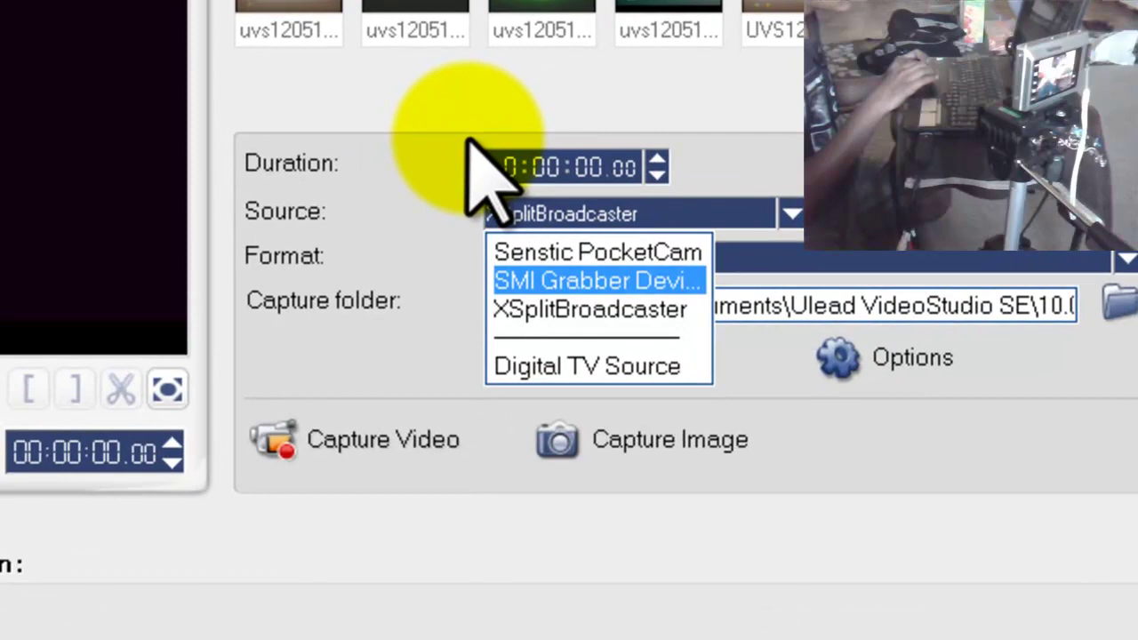
{"action": "key", "text": "Return"}
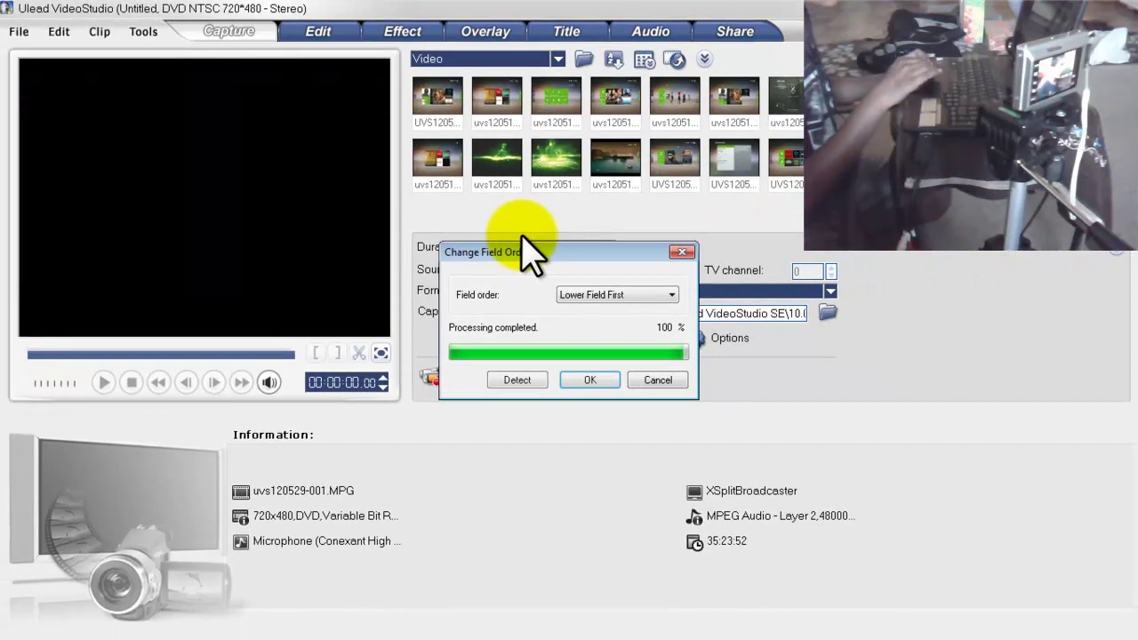
{"action": "key", "text": "Return"}
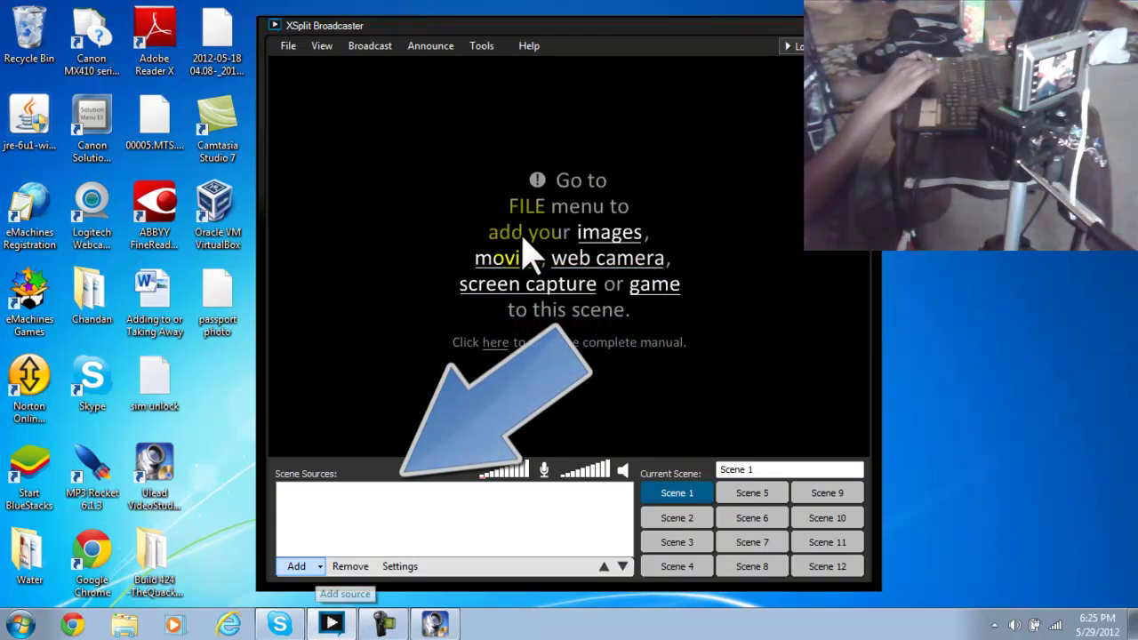
In XSplit Broadcaster, add the SMI Grabber Device camera to Scene 1 and enlarge it to fill the scene.
{"action": "left_click", "coordinate": [318, 567]}
{"action": "left_click", "coordinate": [385, 467]}
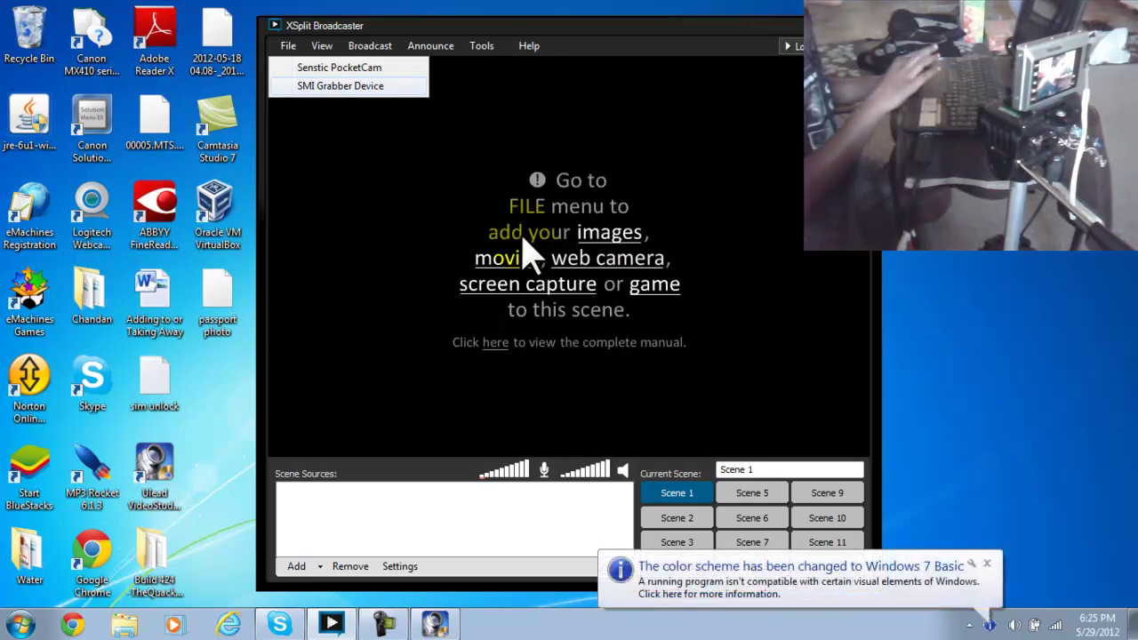
{"action": "key", "text": "Return"}
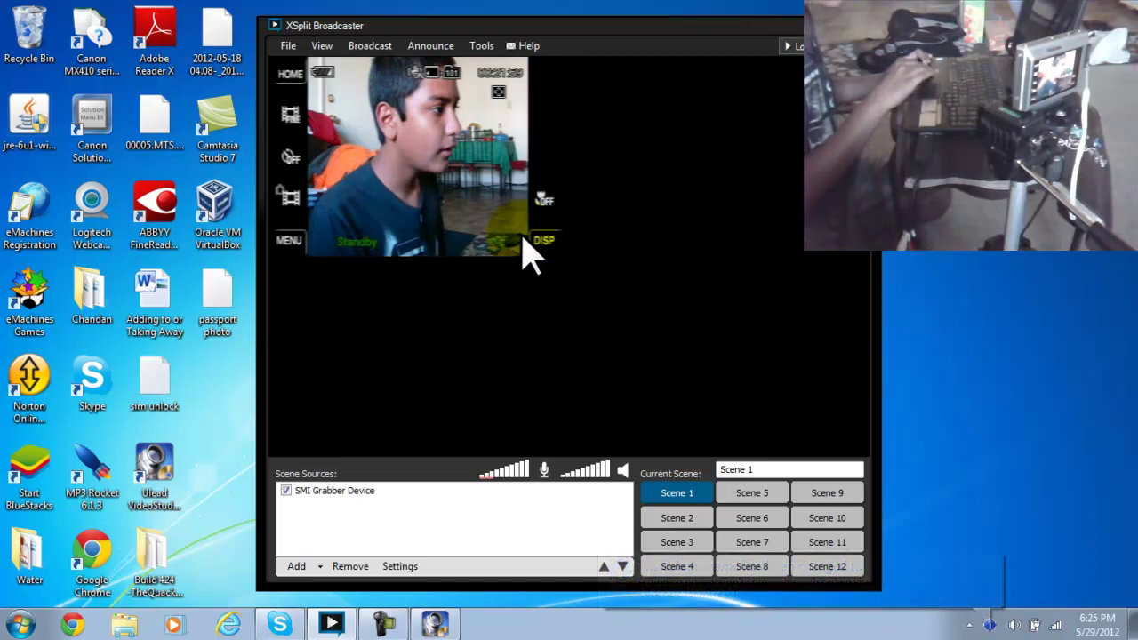
{"action": "left_click_drag", "start_coordinate": [568, 255], "coordinate": [869, 456]}
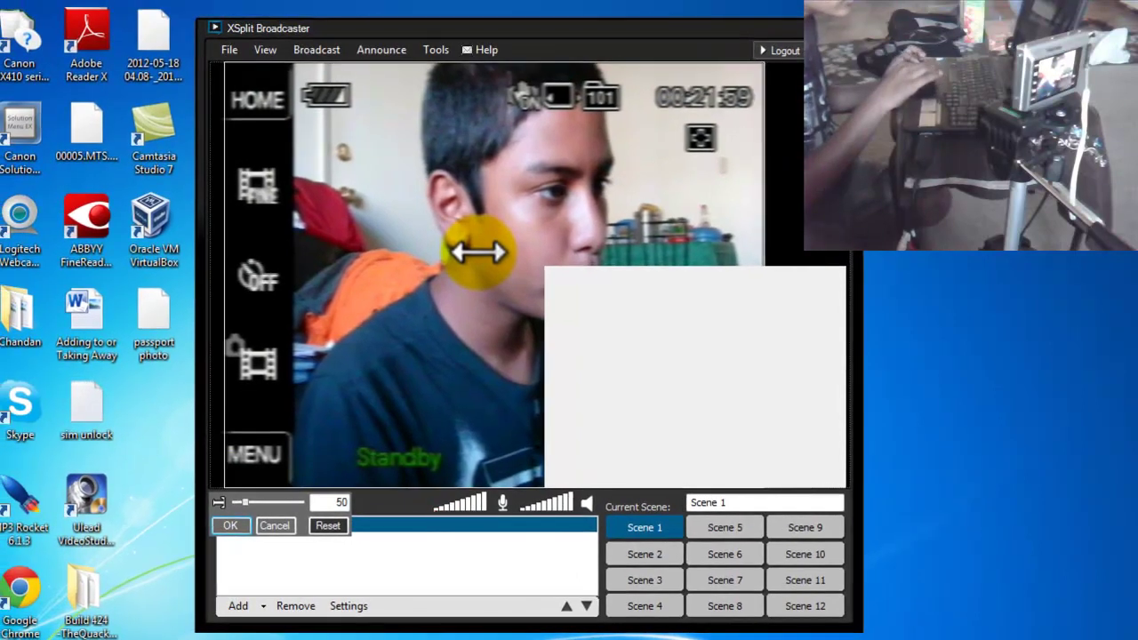
Quick crop the camera source by about 103 at its top, 97 at its left and 99 at its right edge.
{"action": "left_click_drag", "start_coordinate": [480, 63], "coordinate": [480, 146]}
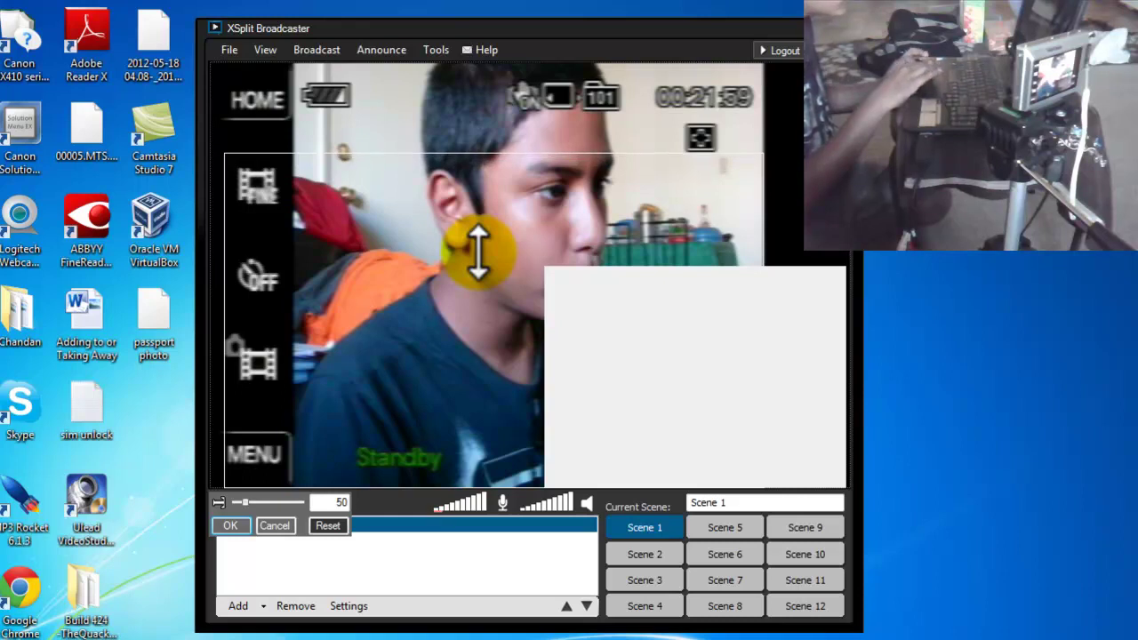
{"action": "left_click_drag", "start_coordinate": [224, 253], "coordinate": [293, 254]}
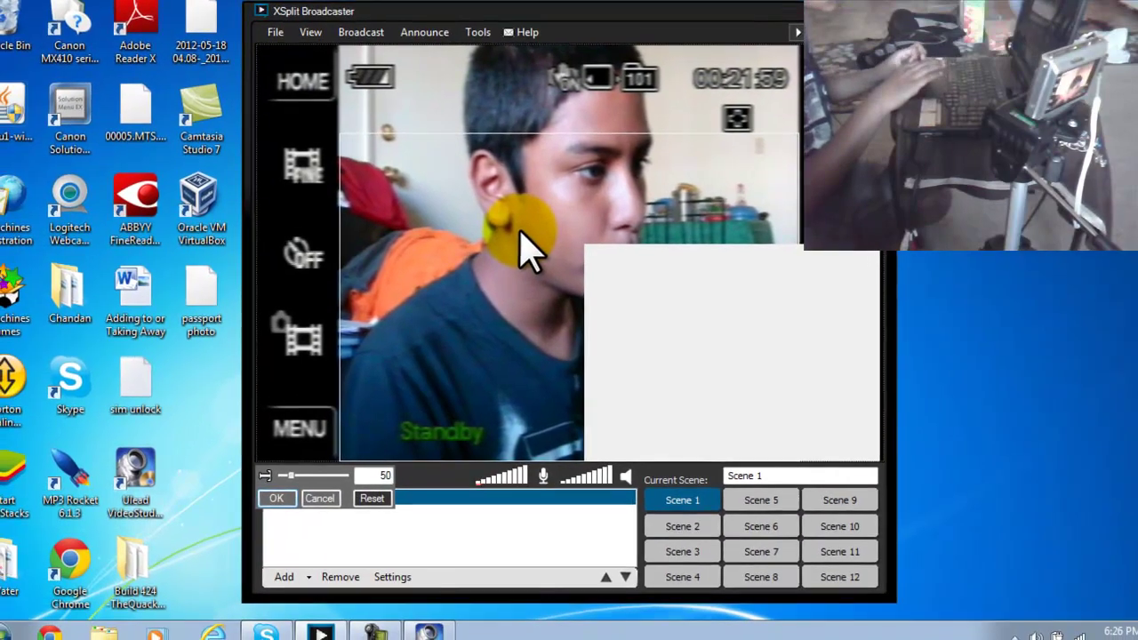
{"action": "key", "text": "Return"}
{"action": "left_click", "coordinate": [521, 233]}
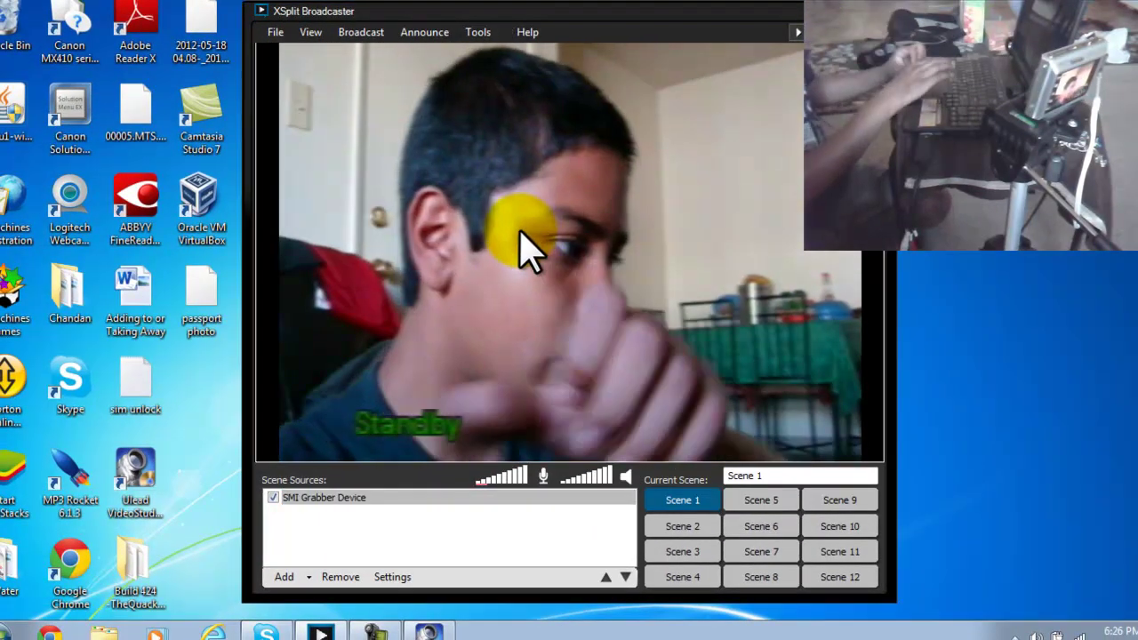
{"action": "left_click", "coordinate": [521, 233]}
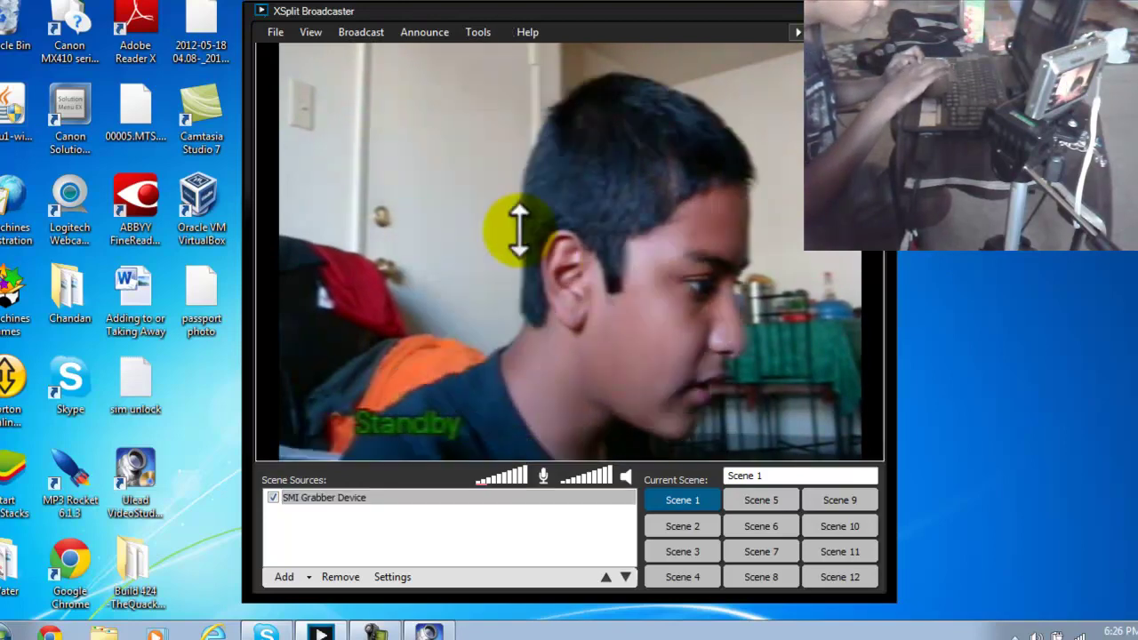
{"action": "scroll", "coordinate": [521, 233], "scroll_direction": "down", "scroll_amount": 3}
{"action": "scroll", "coordinate": [522, 233], "scroll_direction": "up", "scroll_amount": 3}
{"action": "left_click", "coordinate": [521, 233]}
{"action": "right_click", "coordinate": [524, 249]}
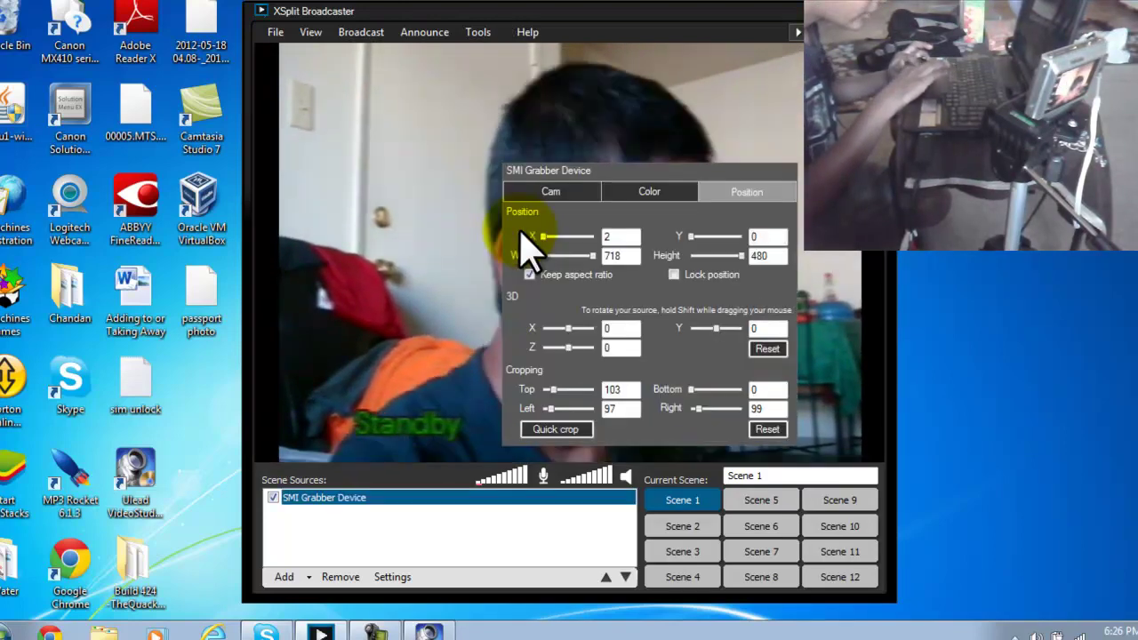
{"action": "left_click", "coordinate": [521, 236]}
{"action": "right_click", "coordinate": [522, 235]}
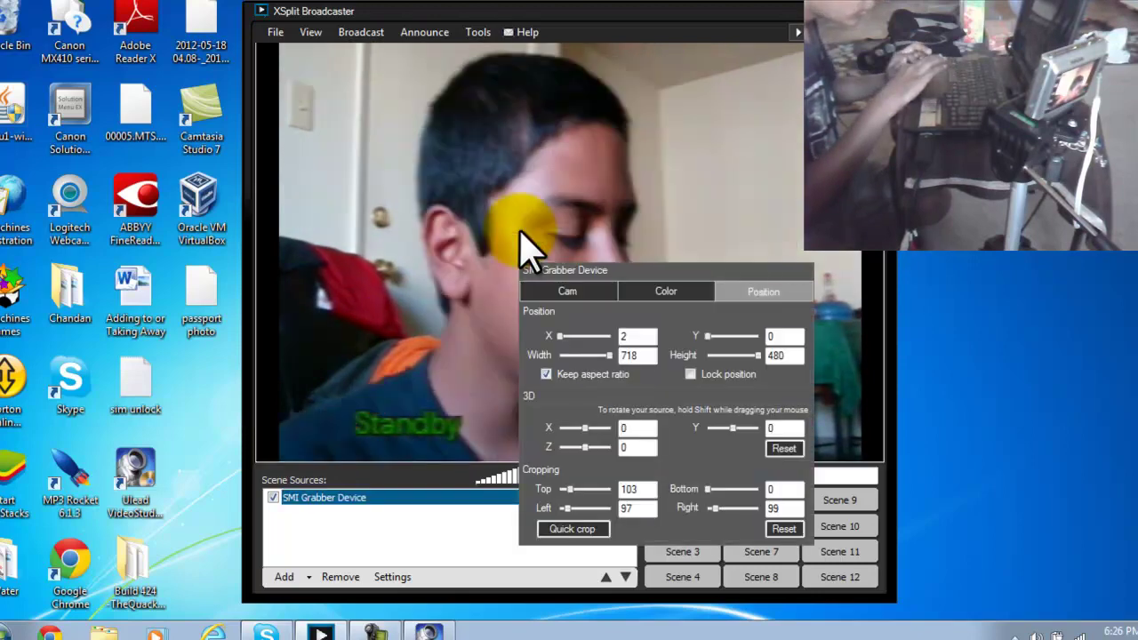
{"action": "left_click", "coordinate": [522, 235]}
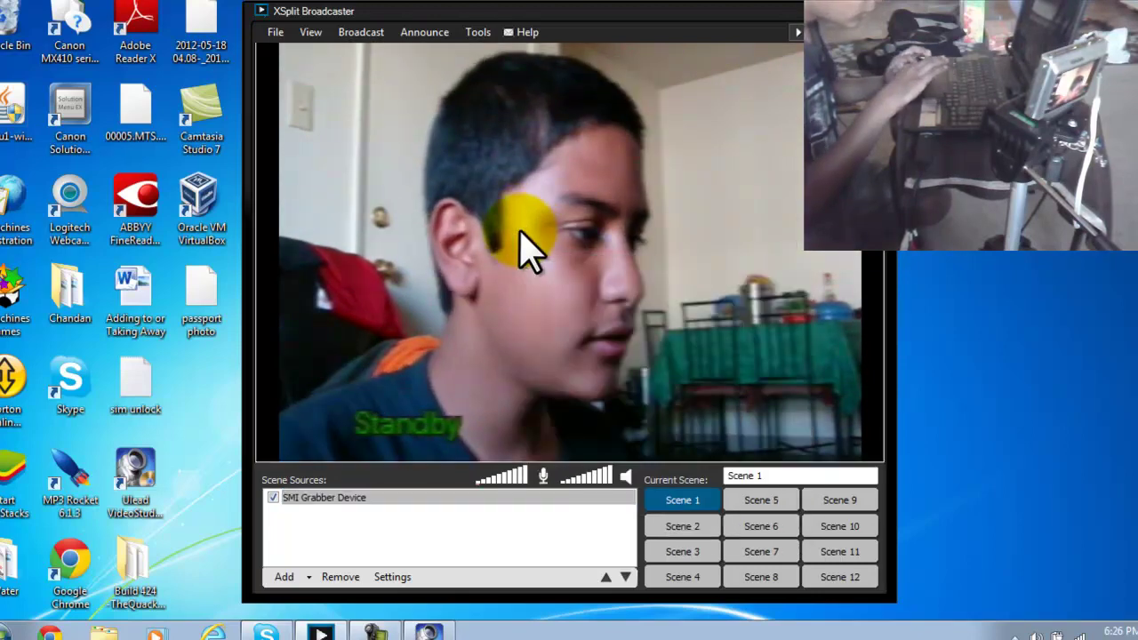
Crop the camera source's bottom edge by about 50 to cut off the Standby text.
{"action": "right_click", "coordinate": [522, 236]}
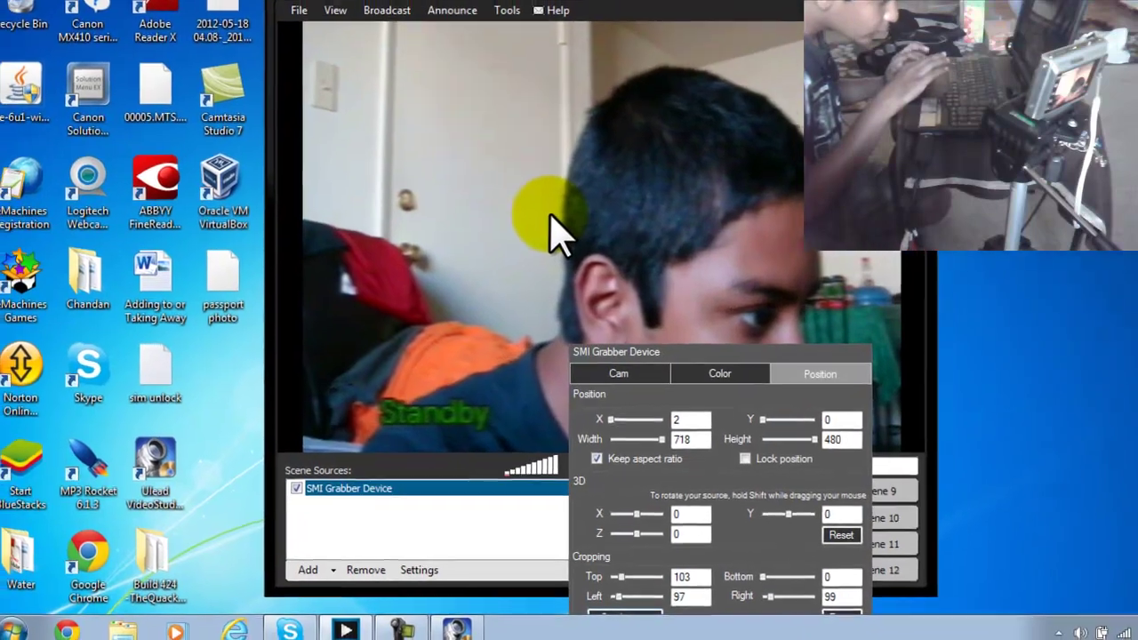
{"action": "double_click", "coordinate": [550, 215]}
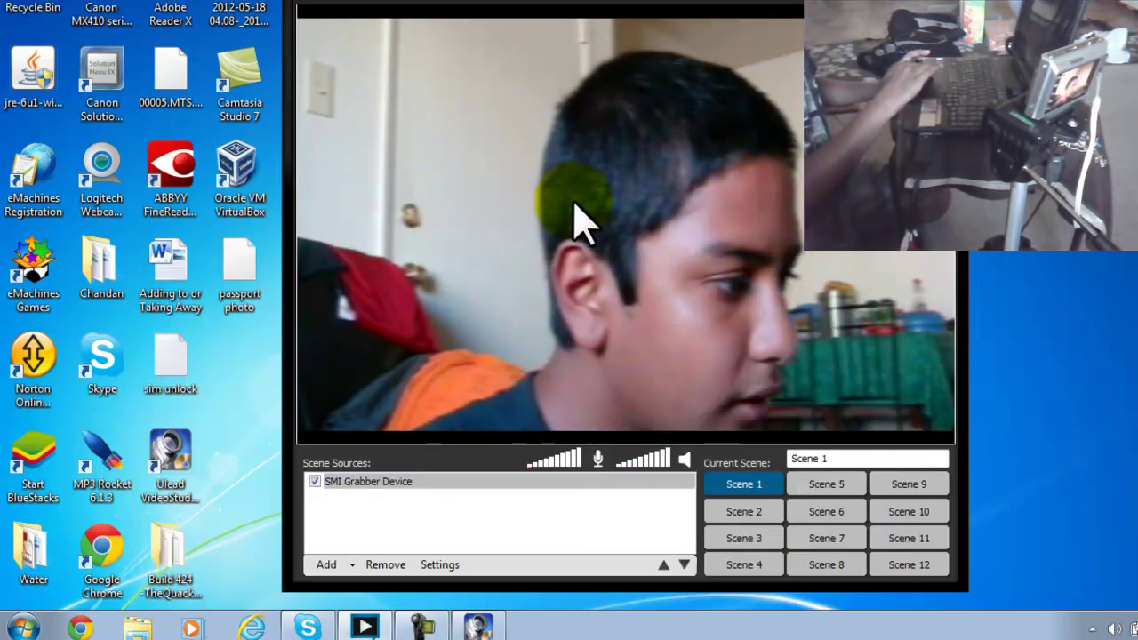
{"action": "left_click", "coordinate": [573, 218]}
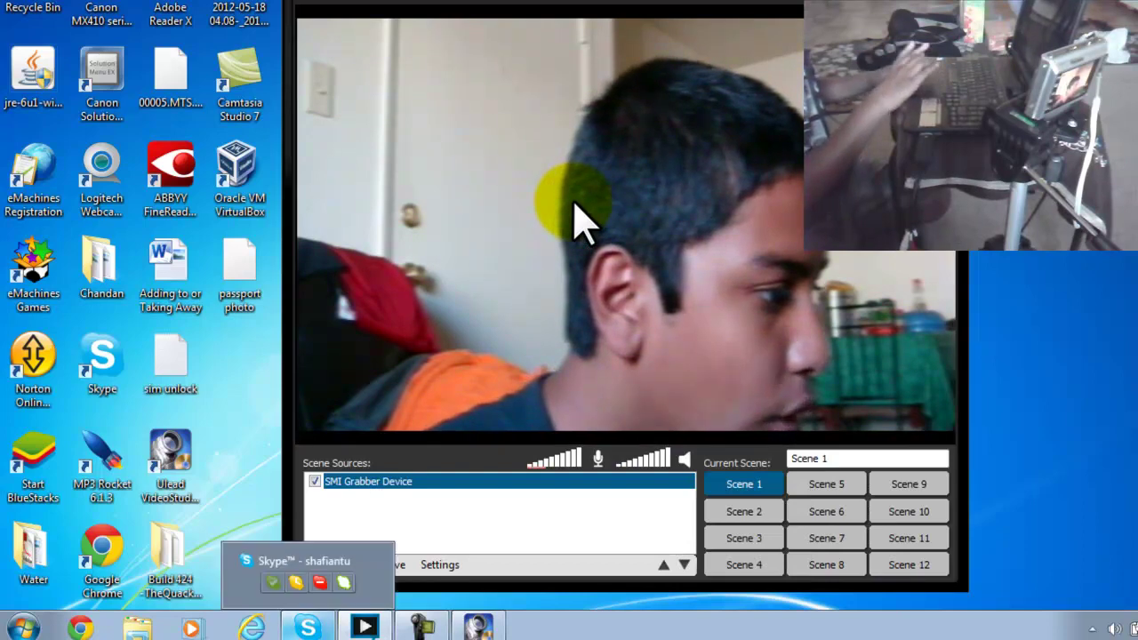
Switch to Skype and select XSplitBroadcaster as the webcam in the video settings of its options.
{"action": "key", "text": "super+5"}
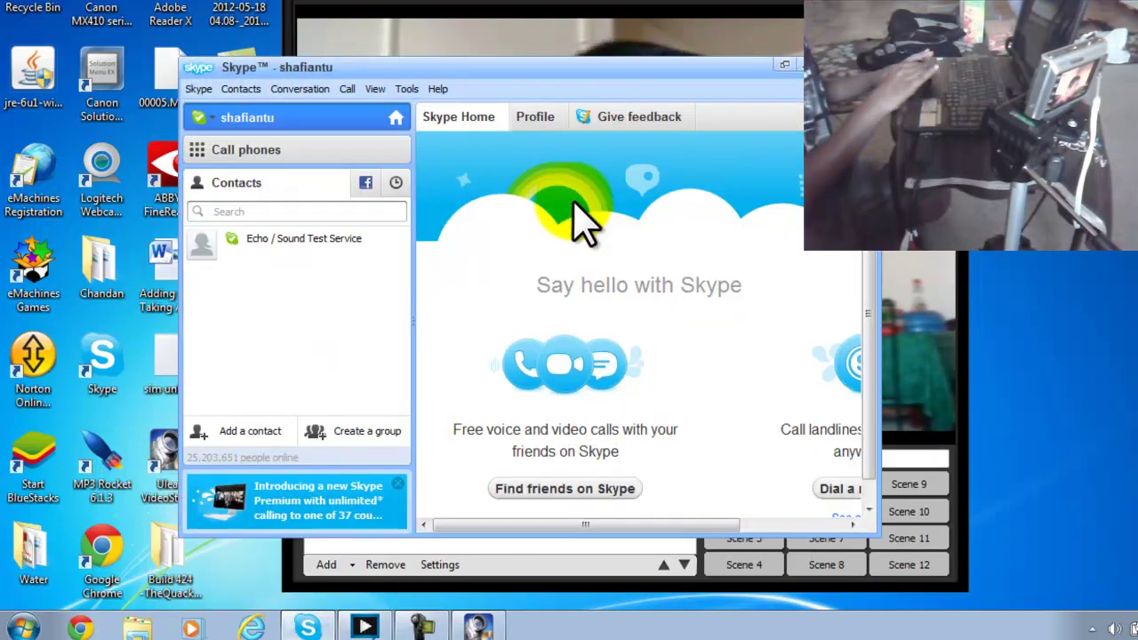
{"action": "key", "text": "alt+t"}
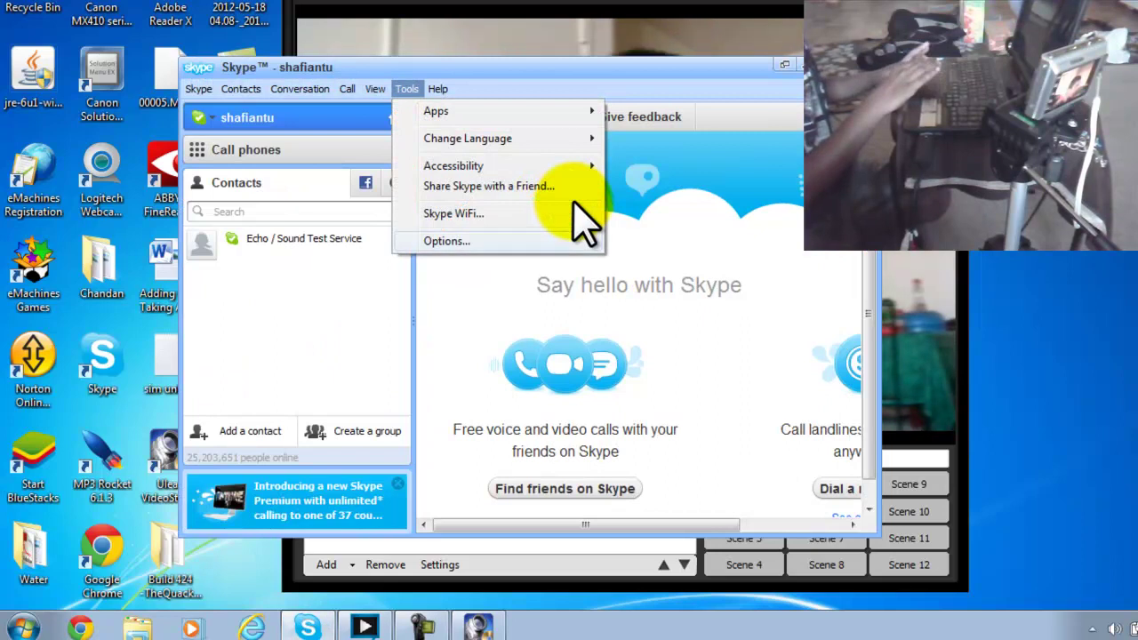
{"action": "left_click", "coordinate": [575, 207]}
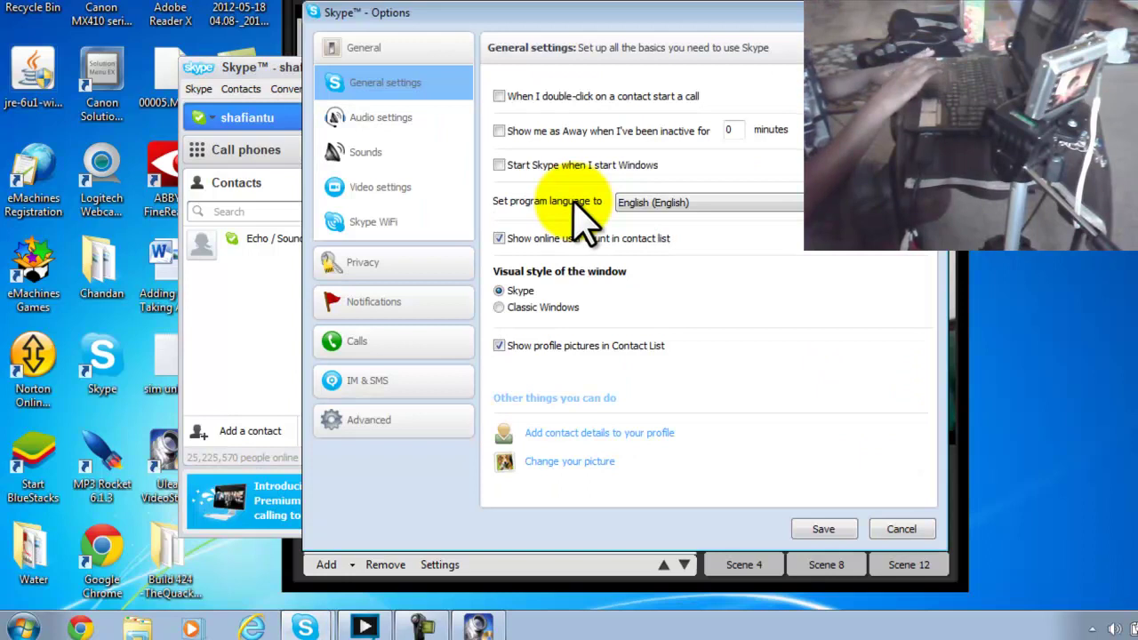
{"action": "key", "text": "Down"}
{"action": "key", "text": "Down"}
{"action": "key", "text": "Down"}
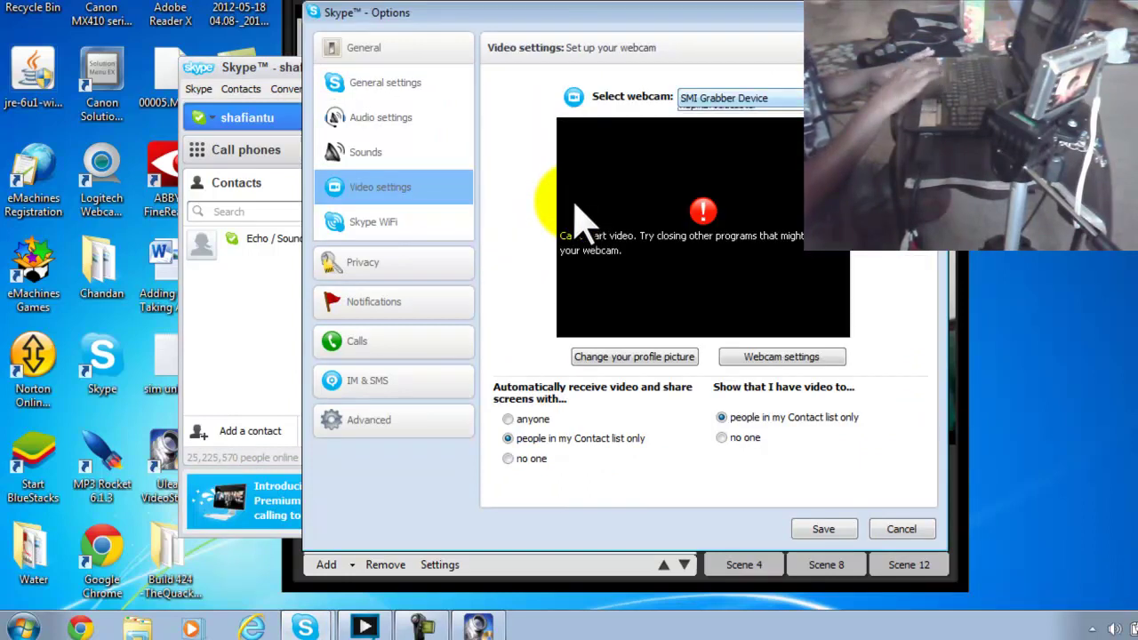
{"action": "key", "text": "Down"}
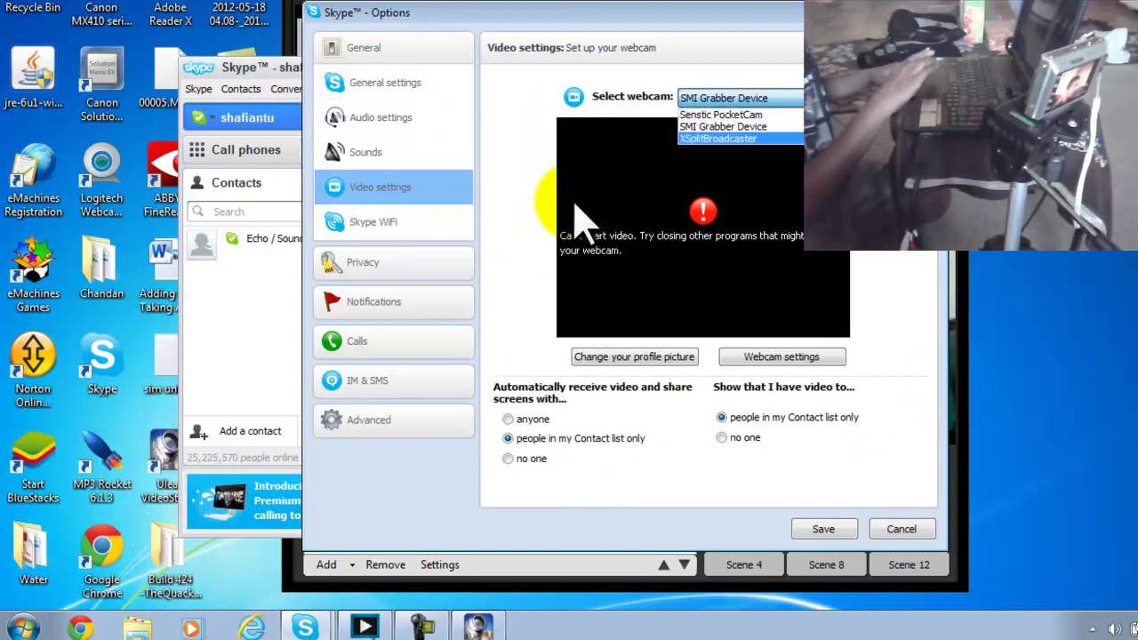
{"action": "key", "text": "Return"}
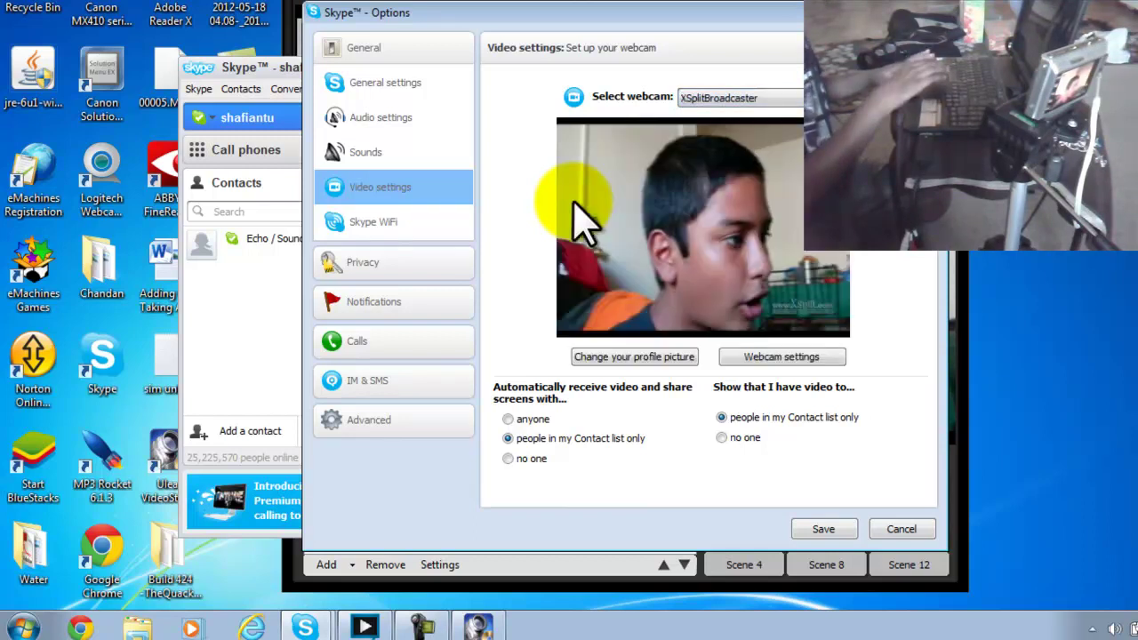